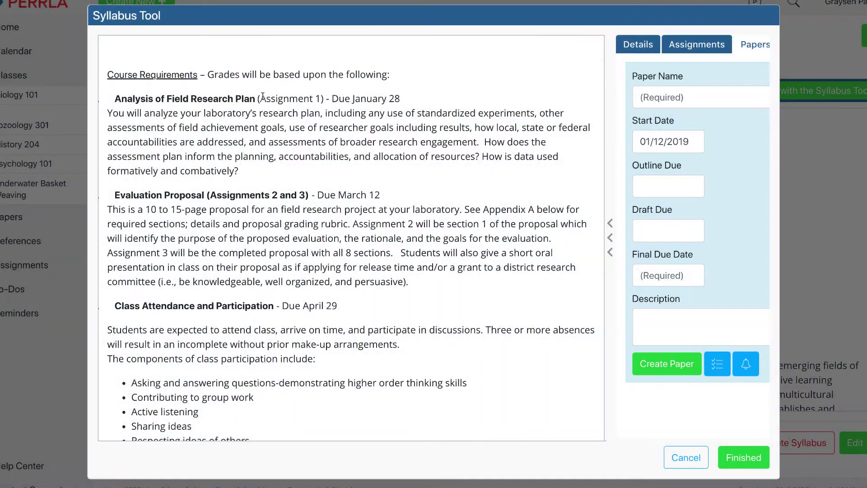
# - Set the paper's name, January 28 due date and description from the first syllabus requirement
pyautogui.moveTo(255, 98); pyautogui.dragTo(113, 98)
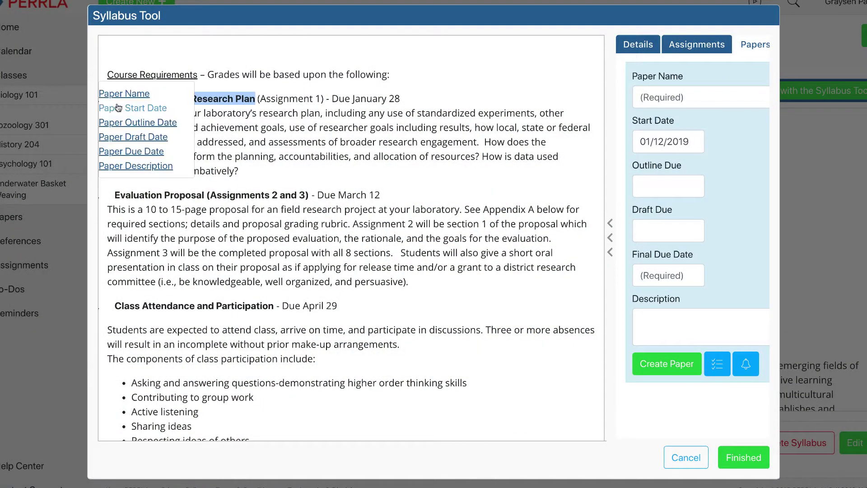
pyautogui.click(130, 94)
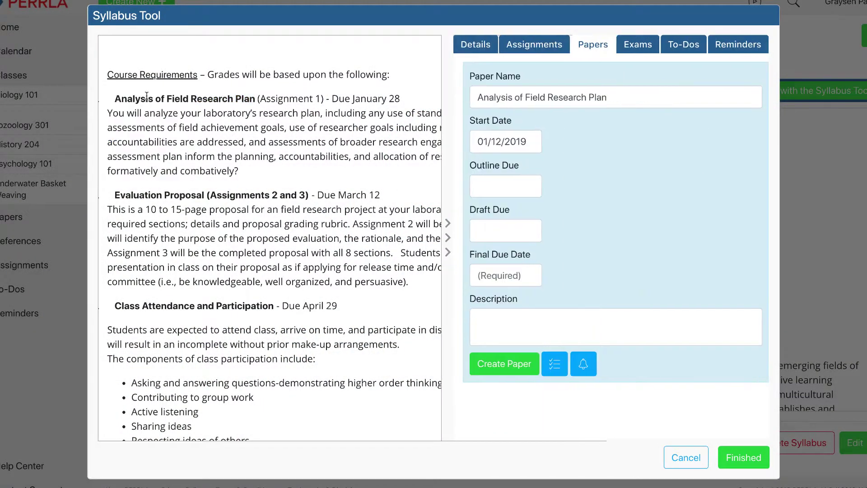
pyautogui.moveTo(353, 99); pyautogui.dragTo(398, 101)
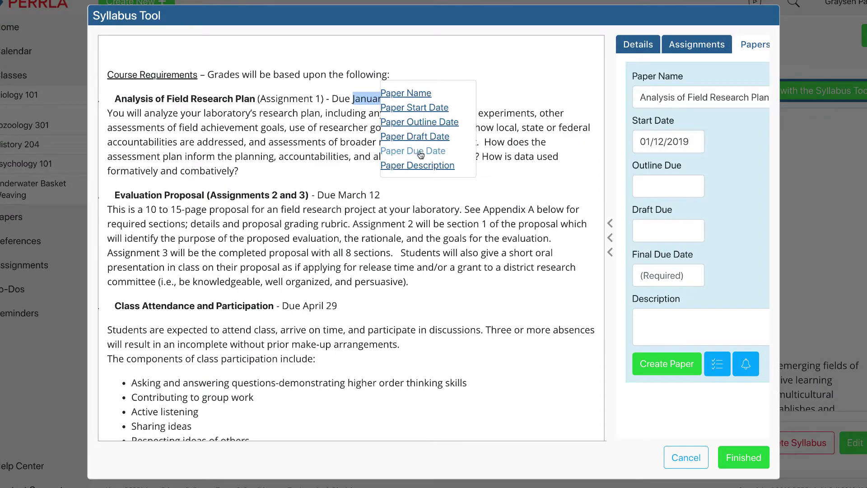
pyautogui.click(420, 151)
pyautogui.moveTo(241, 171); pyautogui.dragTo(109, 119)
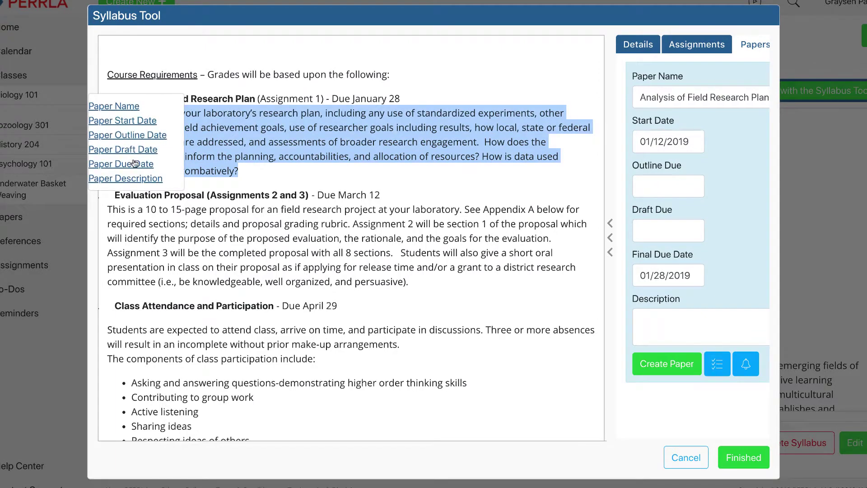
pyautogui.click(138, 182)
pyautogui.click(137, 180)
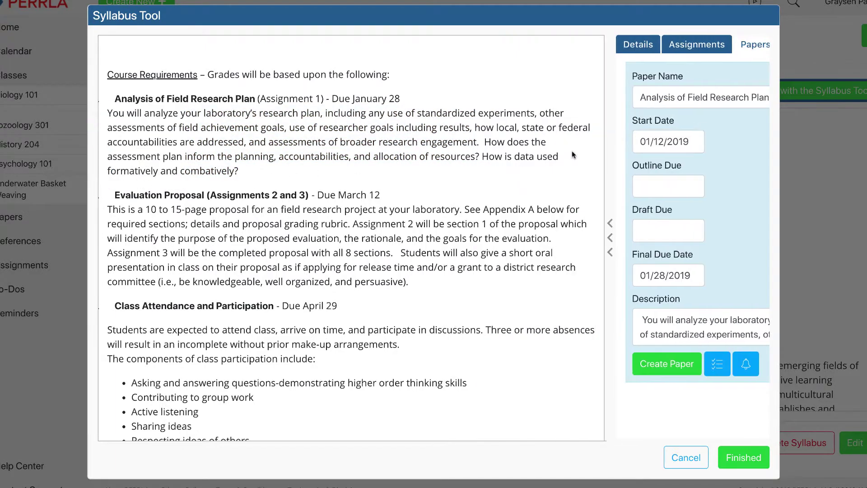
pyautogui.click(608, 172)
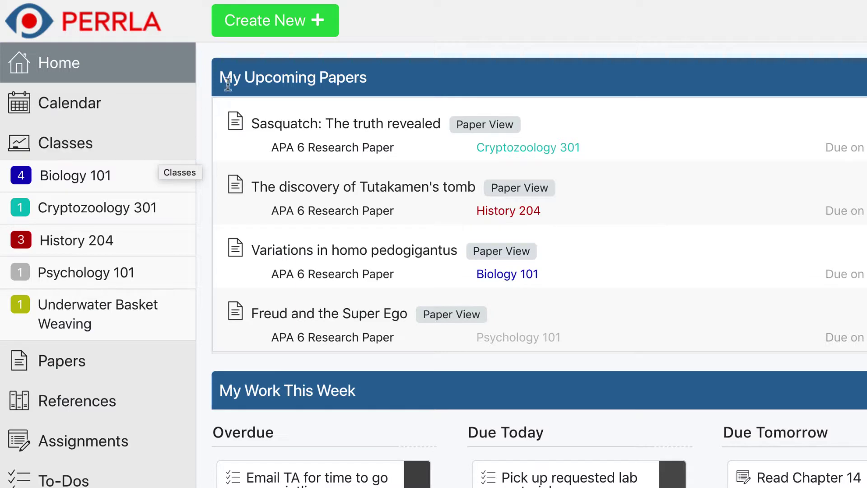
pyautogui.click(296, 23)
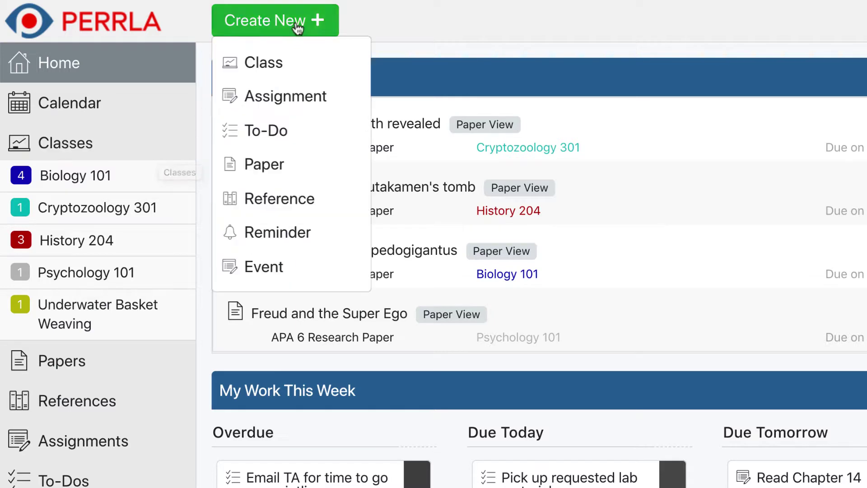
pyautogui.click(341, 71)
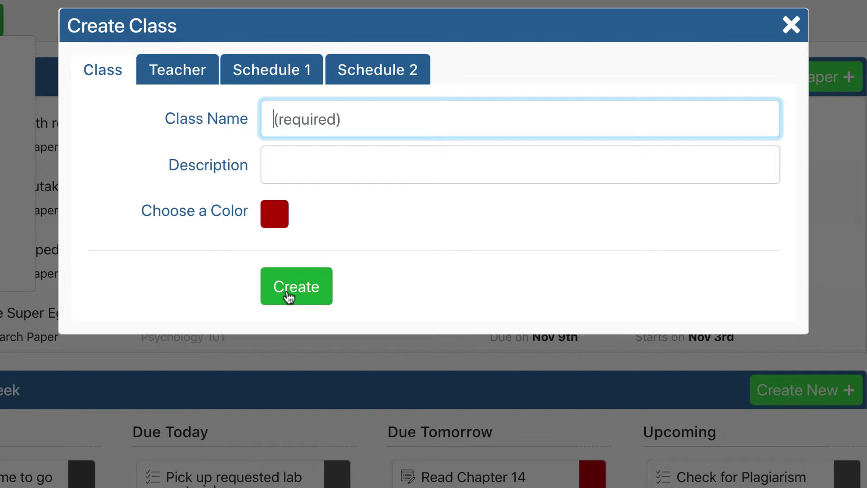
pyautogui.click(799, 31)
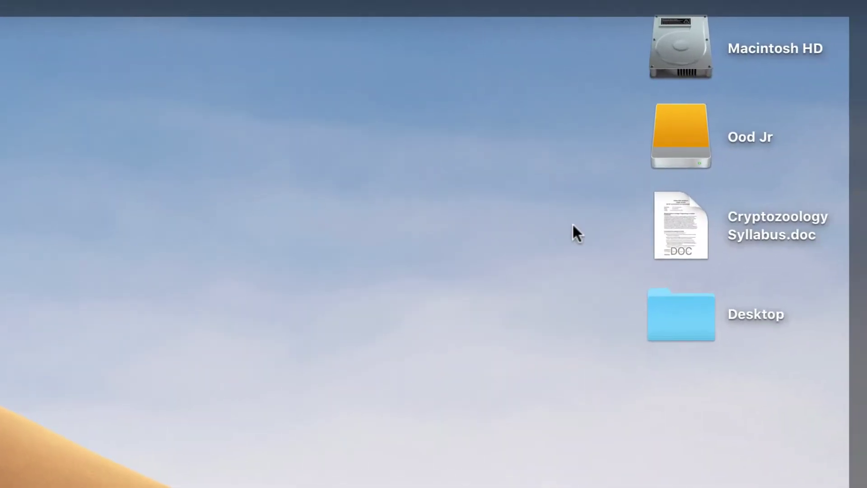
pyautogui.click(693, 231)
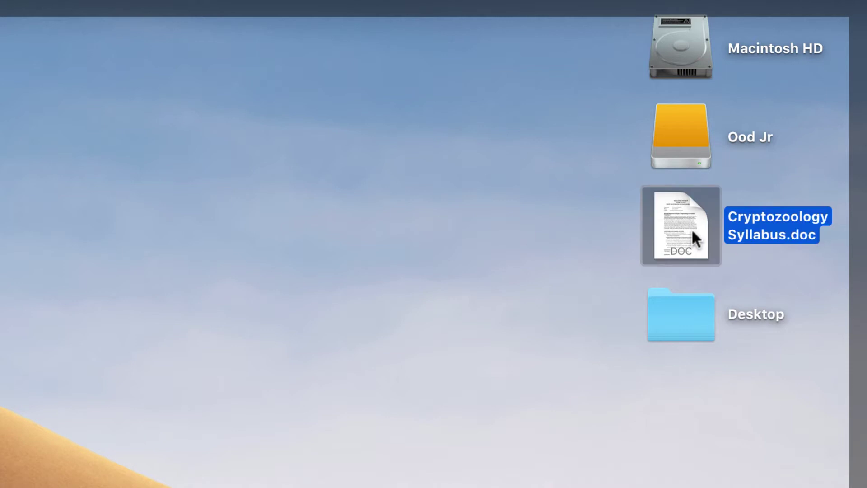
pyautogui.press('space')
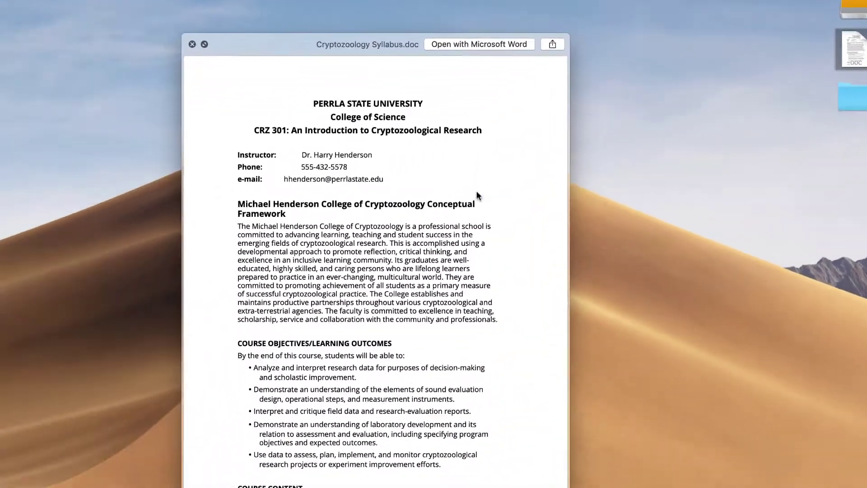
pyautogui.scroll(-2, 477, 191)
pyautogui.scroll(-5, 481, 180)
pyautogui.scroll(-2, 482, 181)
pyautogui.scroll(5, 481, 181)
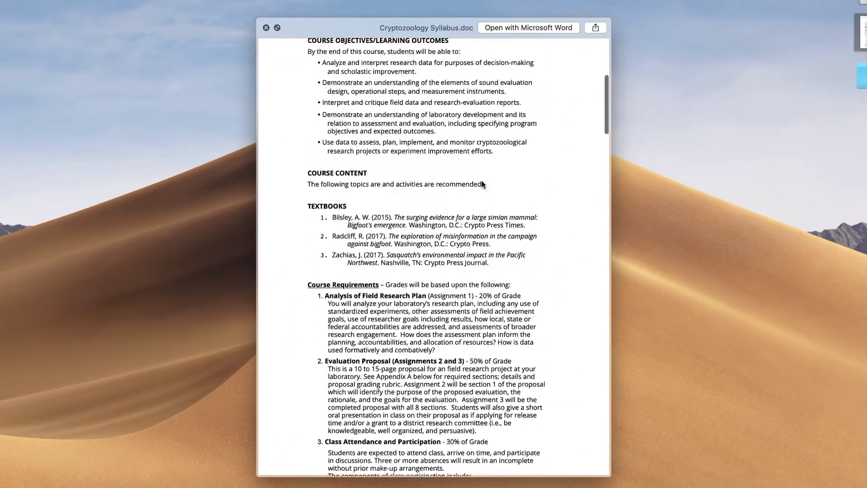
pyautogui.scroll(6, 481, 181)
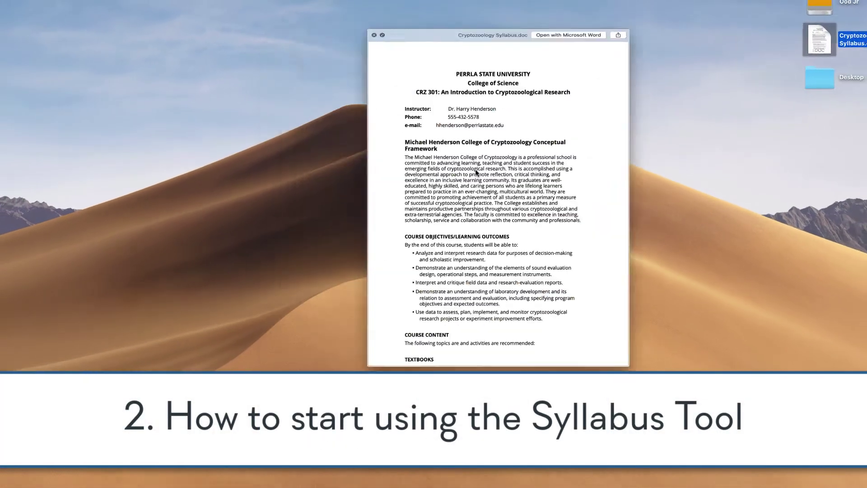
pyautogui.press('space')
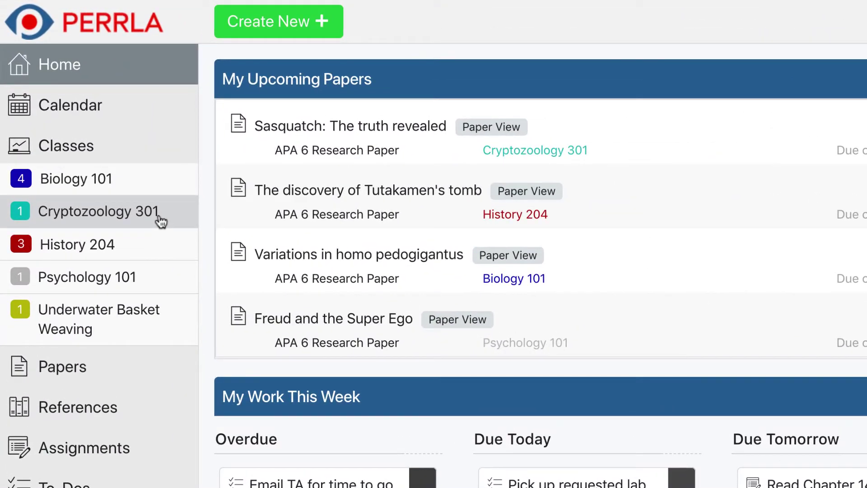
# - In Cryptozoology 301's Syllabus section, choose Text as the syllabus type
pyautogui.click(123, 223)
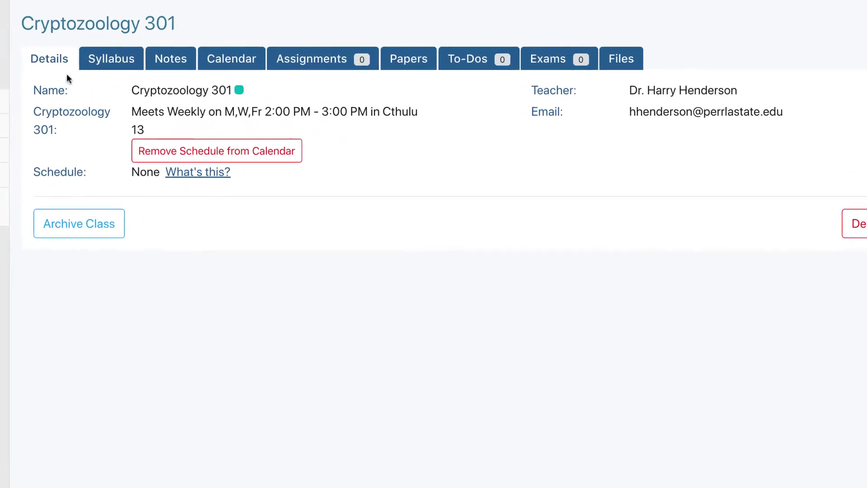
pyautogui.click(109, 66)
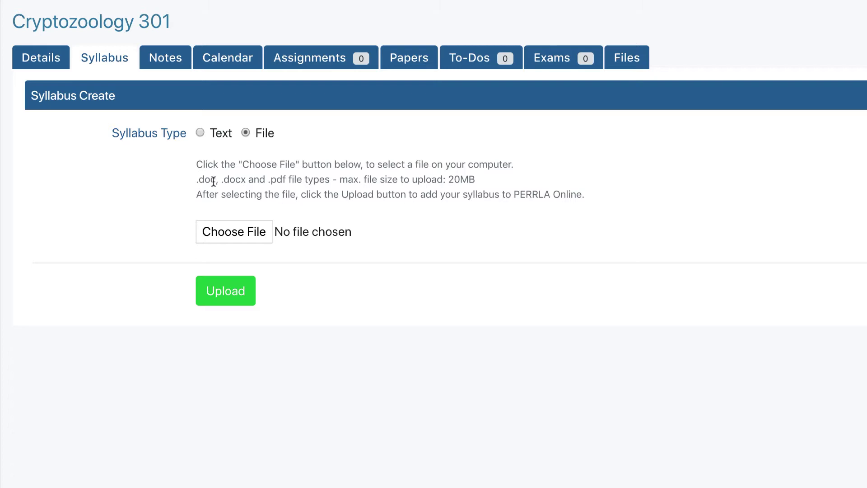
pyautogui.click(200, 132)
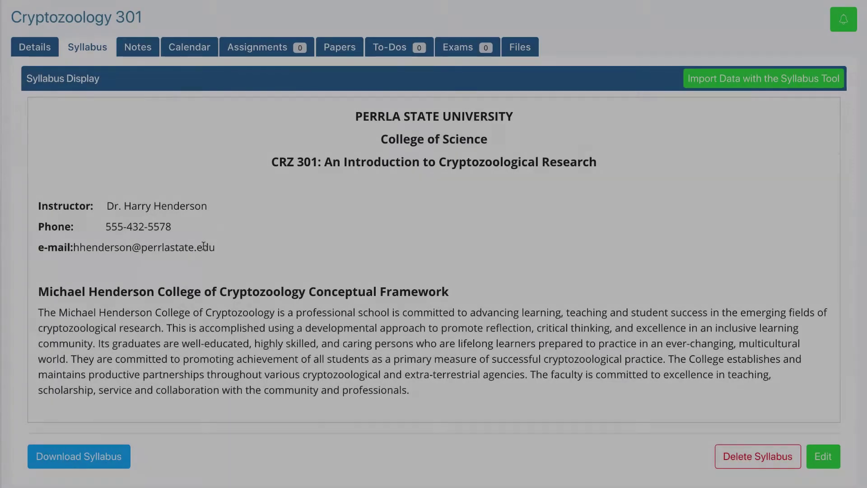
pyautogui.scroll(-3, 574, 237)
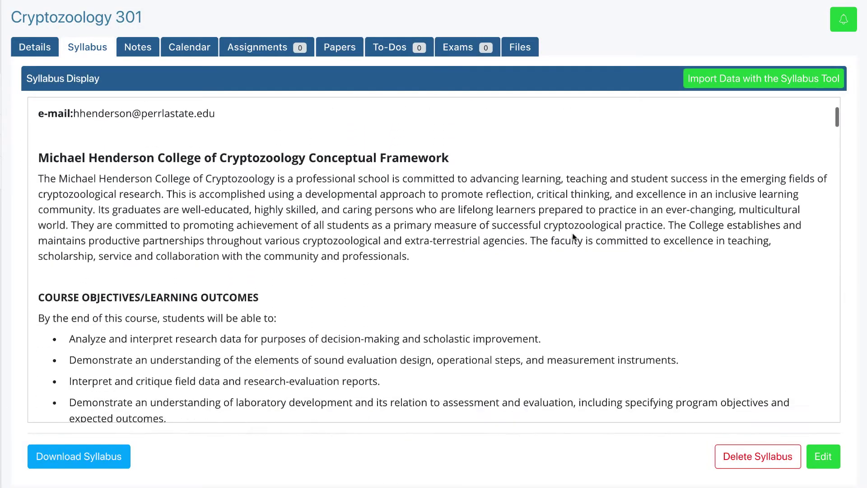
pyautogui.scroll(-5, 574, 237)
pyautogui.scroll(-2, 574, 237)
pyautogui.scroll(-5, 573, 237)
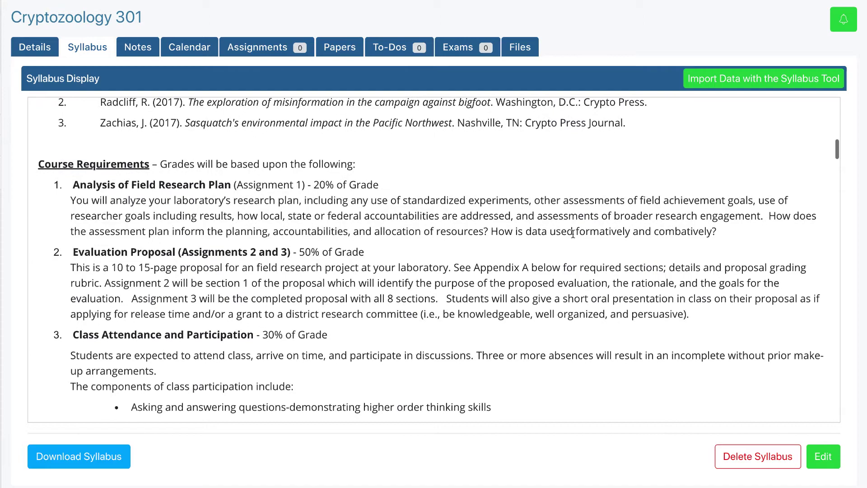
pyautogui.scroll(10, 574, 237)
pyautogui.scroll(3, 573, 235)
pyautogui.scroll(1, 573, 233)
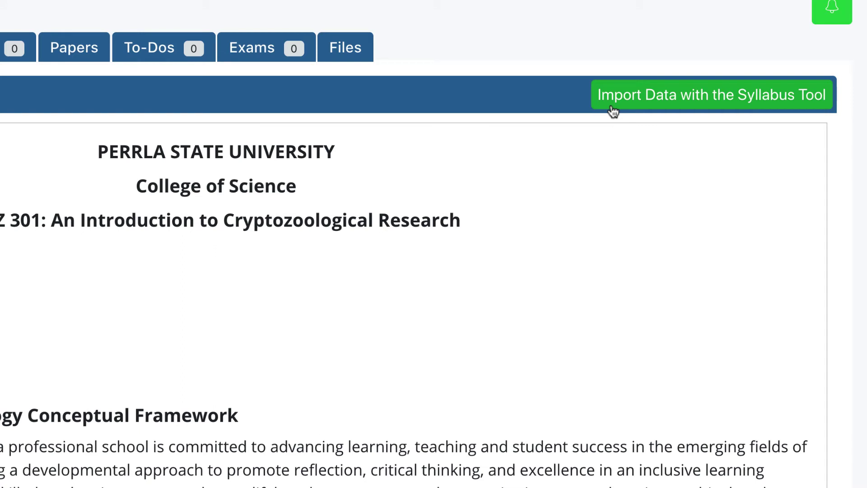
# - Open the Syllabus Tool and scroll the syllabus to find the Conceptual Framework section
pyautogui.click(612, 110)
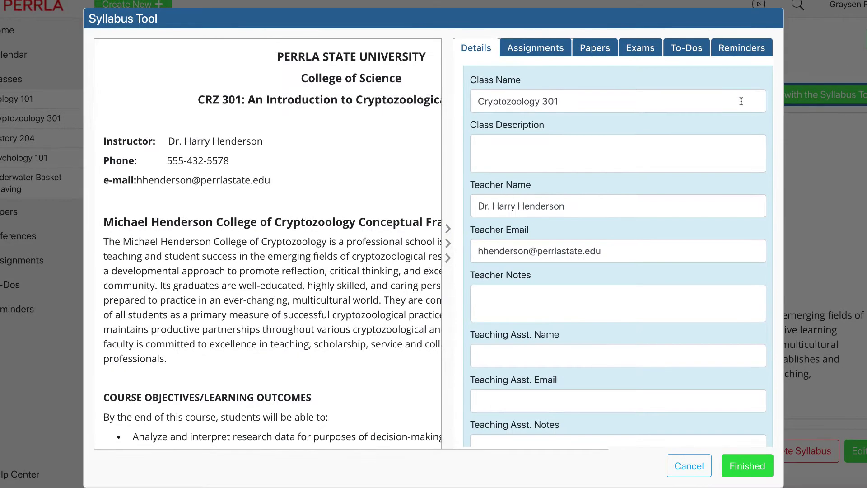
pyautogui.scroll(-1, 325, 187)
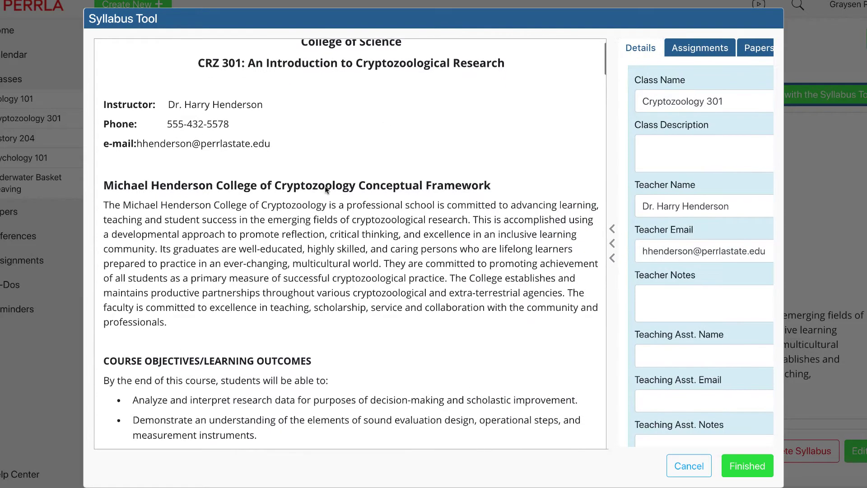
pyautogui.scroll(-4, 326, 189)
pyautogui.scroll(-4, 326, 190)
pyautogui.scroll(-3, 326, 189)
pyautogui.scroll(3, 326, 189)
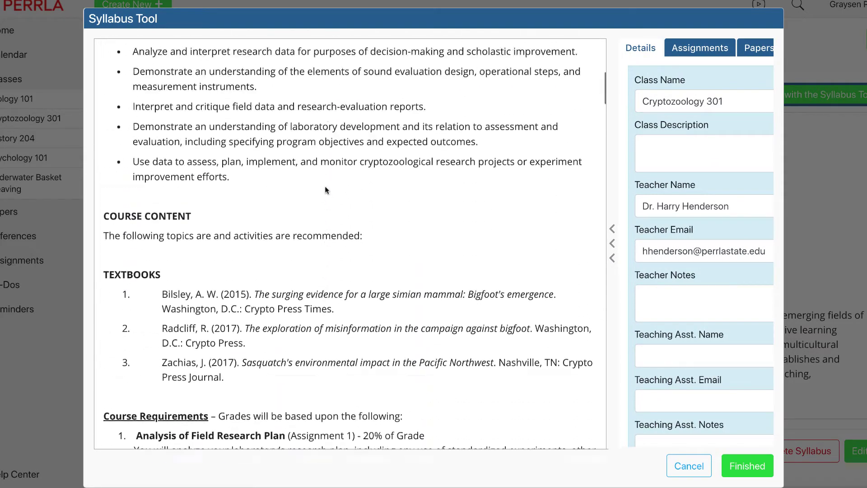
pyautogui.scroll(9, 326, 190)
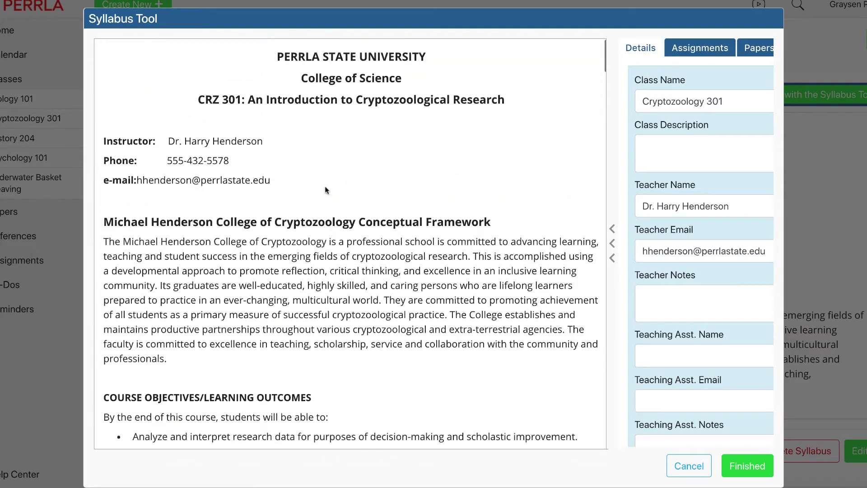
pyautogui.click(615, 235)
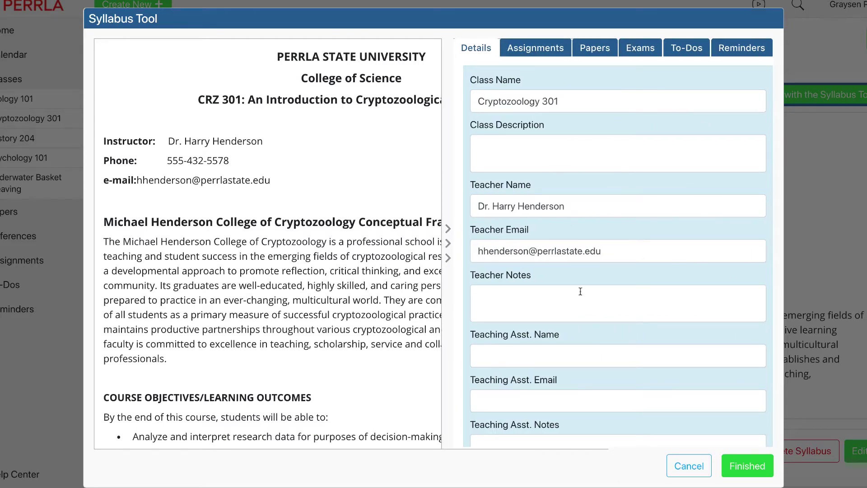
pyautogui.click(448, 243)
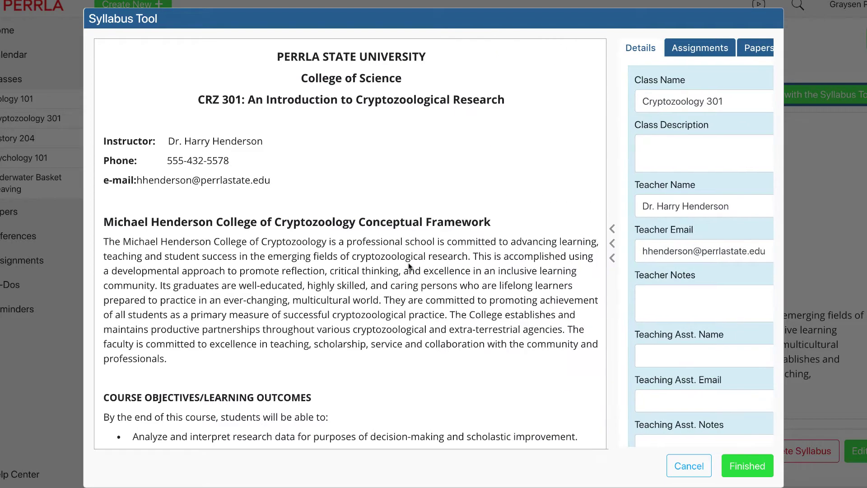
# - Use the Conceptual Framework paragraph as the class description and bring up the Assignments form
pyautogui.moveTo(175, 361); pyautogui.dragTo(102, 243)
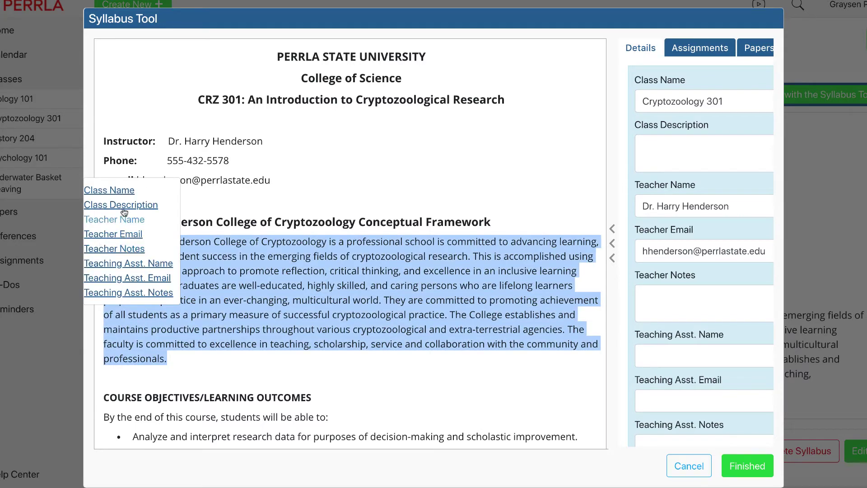
pyautogui.click(125, 208)
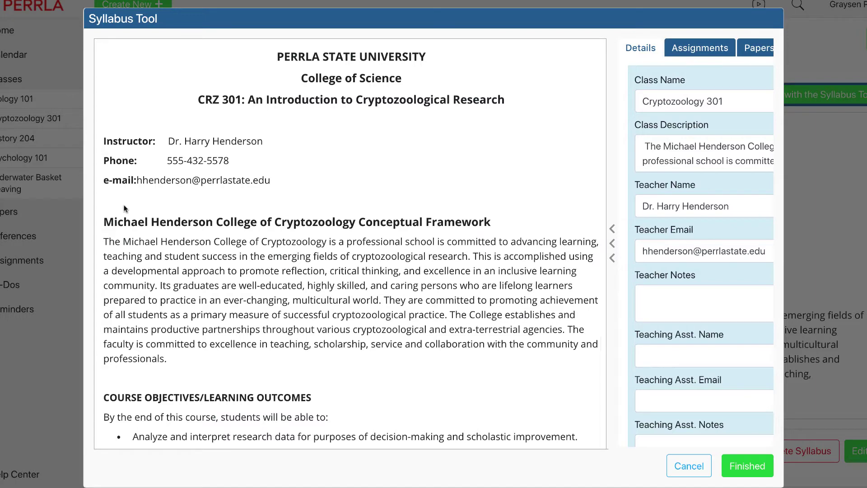
pyautogui.click(612, 231)
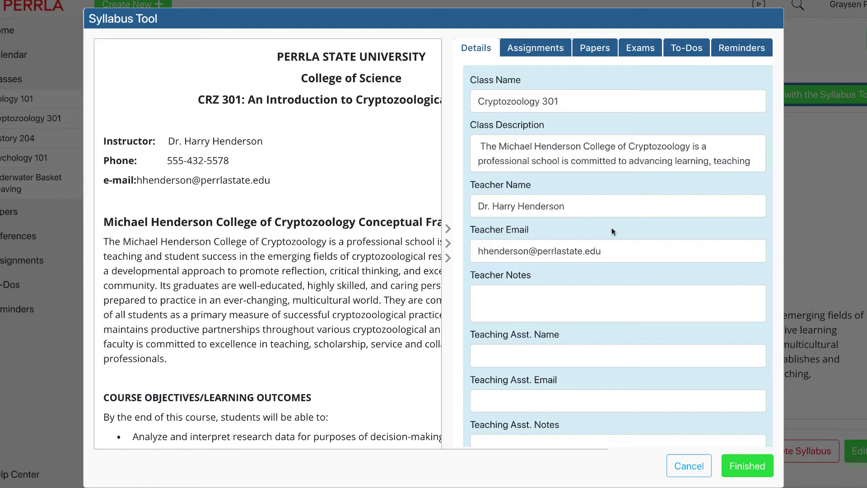
pyautogui.click(529, 55)
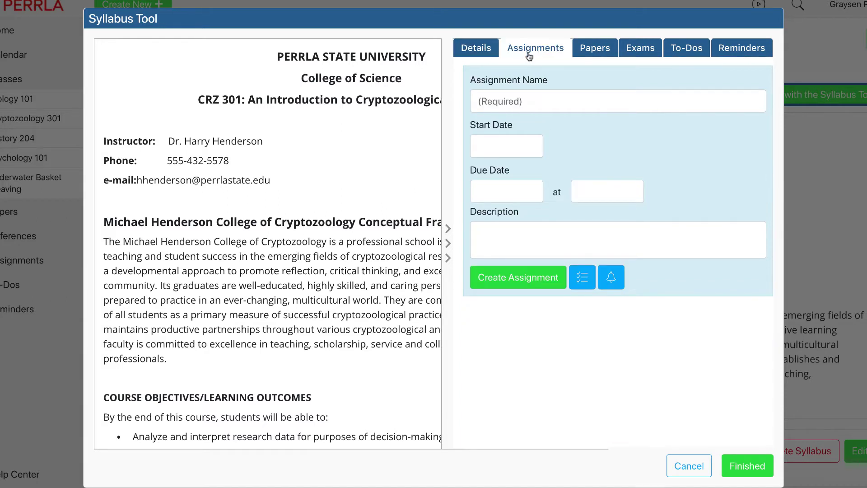
pyautogui.click(589, 51)
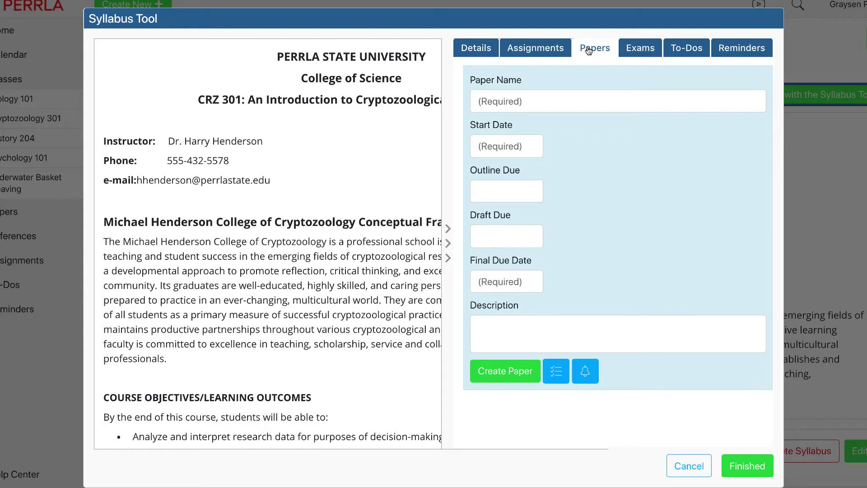
pyautogui.click(554, 52)
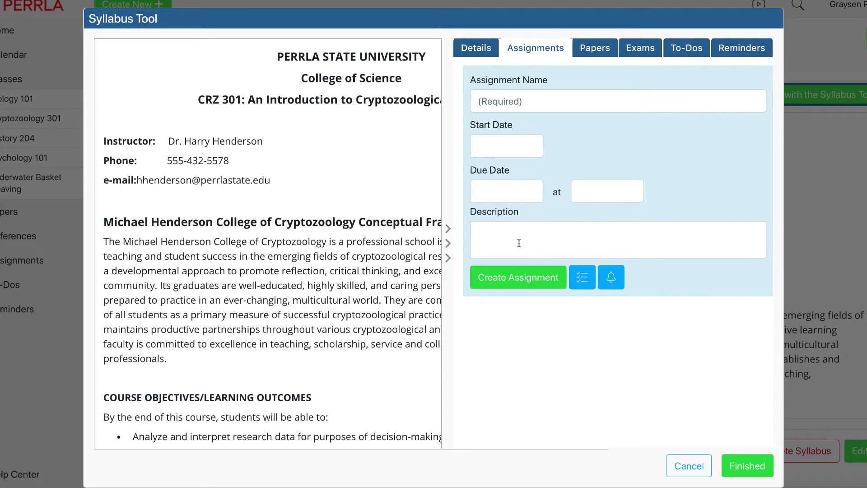
# - Fill the assignment: name 'Bilsley, Chapter 1', due January 22, description from the January 22 topics
pyautogui.scroll(-5, 386, 246)
pyautogui.scroll(-5, 386, 246)
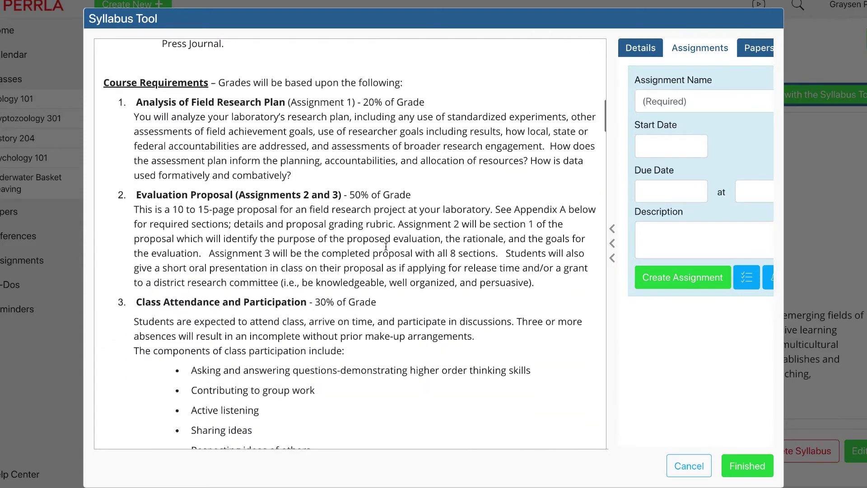
pyautogui.scroll(-5, 386, 246)
pyautogui.scroll(-2, 386, 246)
pyautogui.scroll(-3, 406, 230)
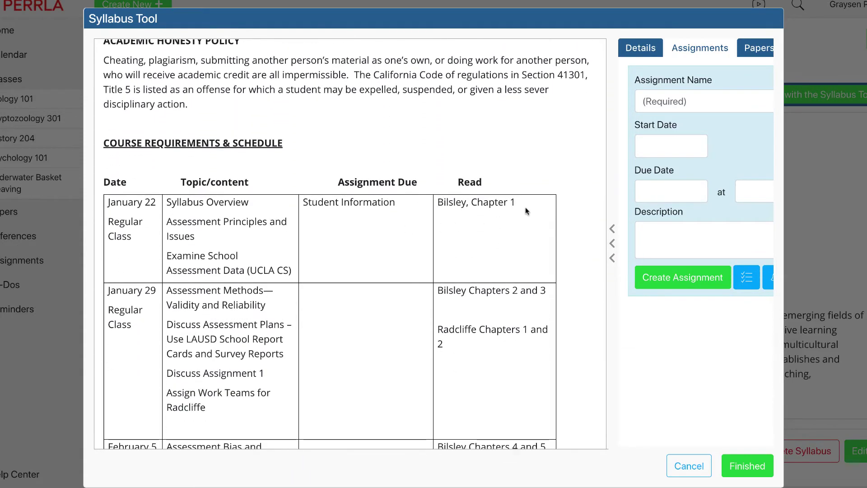
pyautogui.moveTo(526, 211)
pyautogui.mouseDown()
pyautogui.moveTo(495, 202)
pyautogui.moveTo(438, 205)
pyautogui.mouseUp()
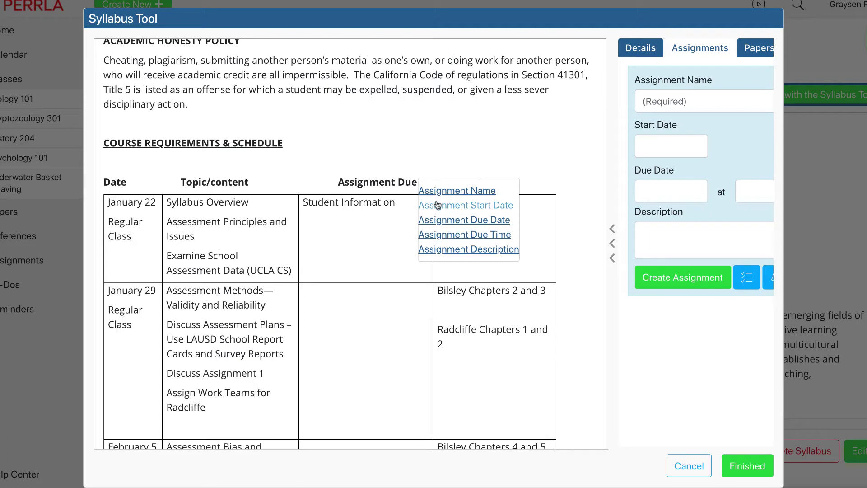
pyautogui.click(489, 195)
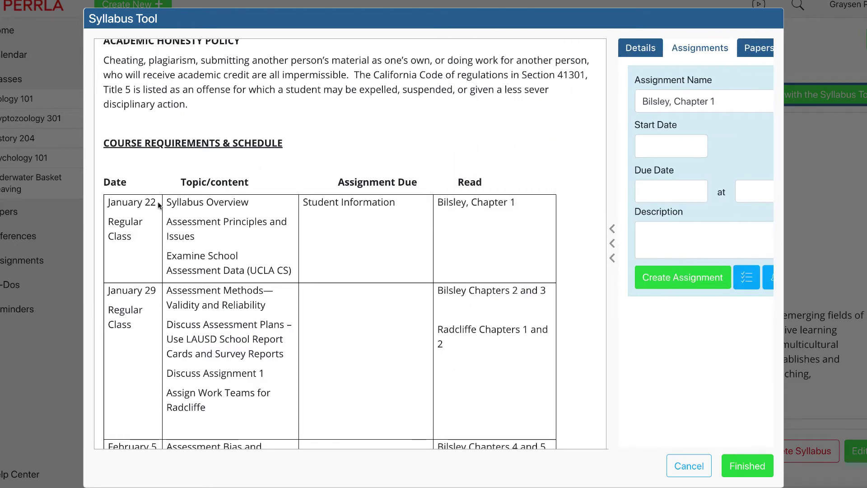
pyautogui.moveTo(159, 206); pyautogui.dragTo(107, 208)
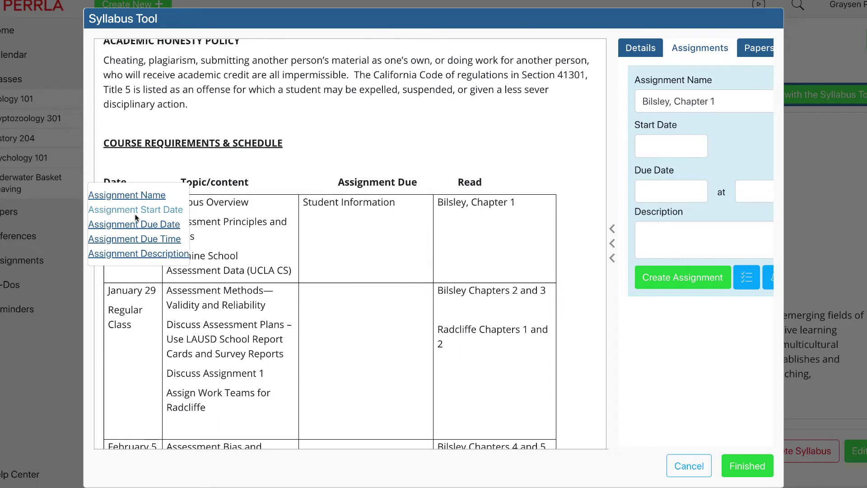
pyautogui.click(171, 225)
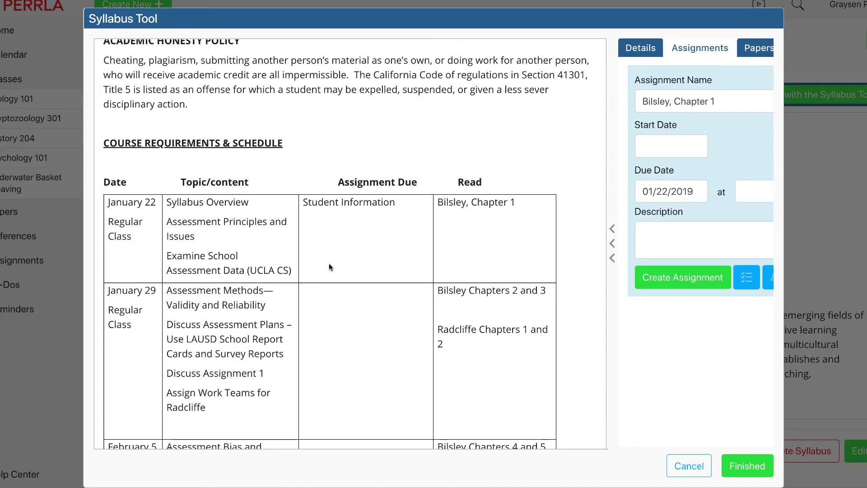
pyautogui.moveTo(289, 270); pyautogui.dragTo(166, 228)
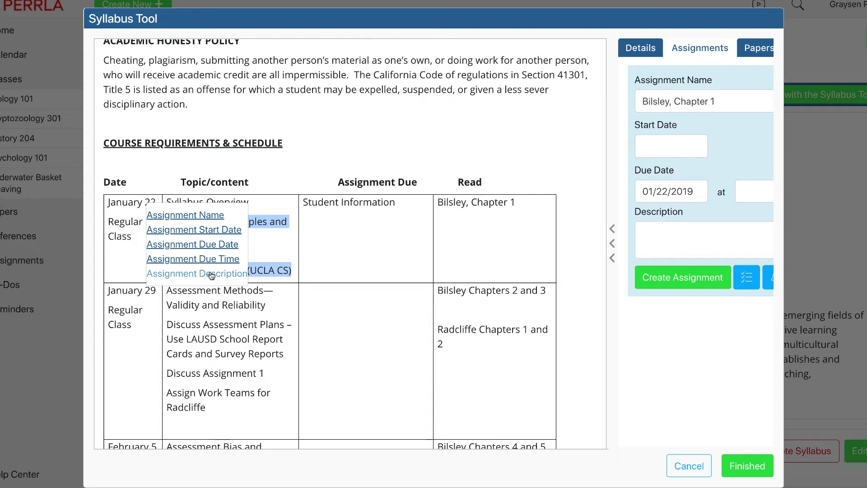
pyautogui.click(209, 271)
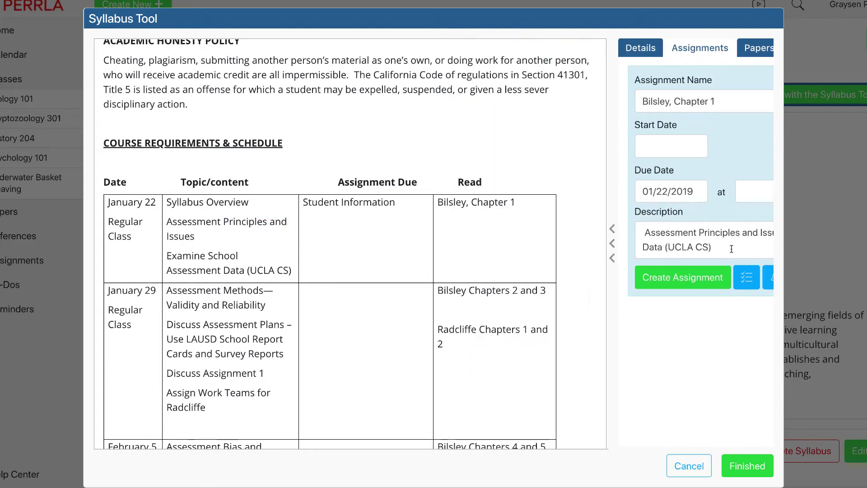
# - Create the Bilsley, Chapter 1 assignment due 01/22/2019
pyautogui.click(647, 287)
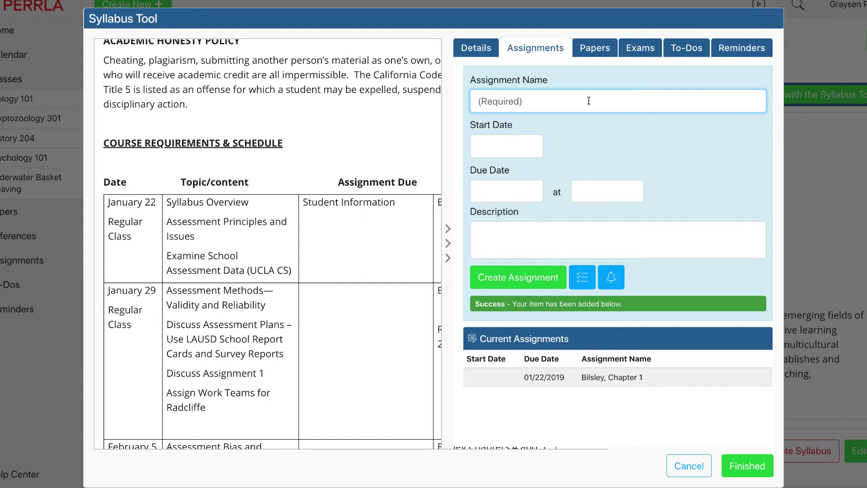
# - Add a semicolon after 'Examine' in the Bilsley, Chapter 1 description and save it
pyautogui.click(589, 379)
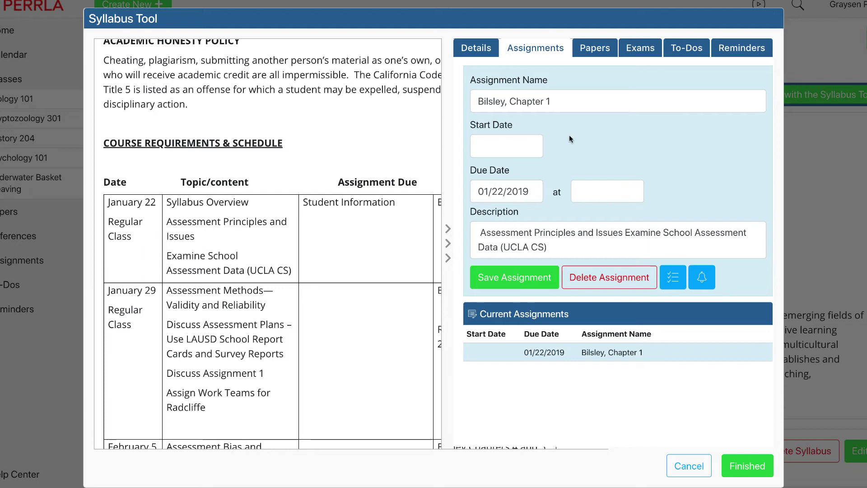
pyautogui.click(660, 232)
pyautogui.write(';')
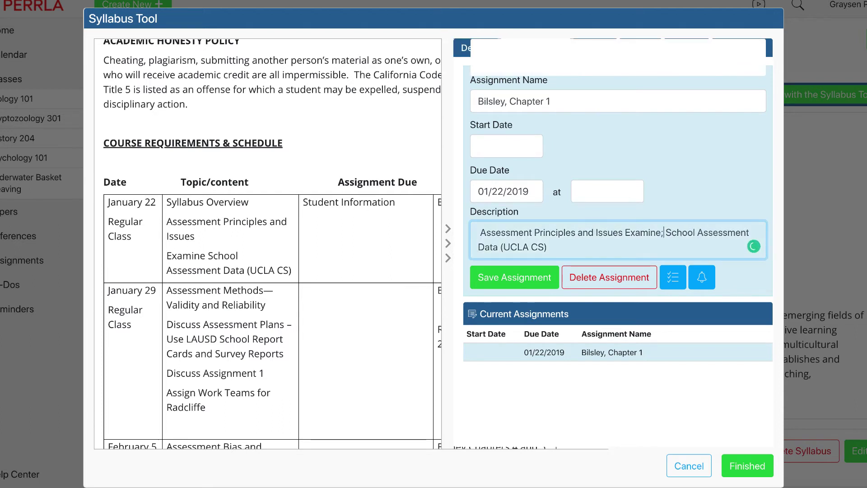
pyautogui.click(522, 285)
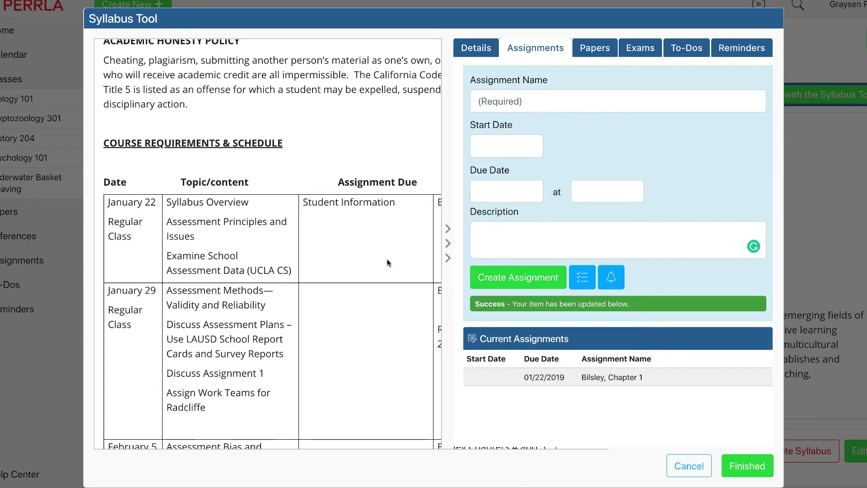
# - Create the Bilsley Chapters 2 and 3 assignment due January 29
pyautogui.click(448, 243)
pyautogui.moveTo(546, 291); pyautogui.dragTo(436, 290)
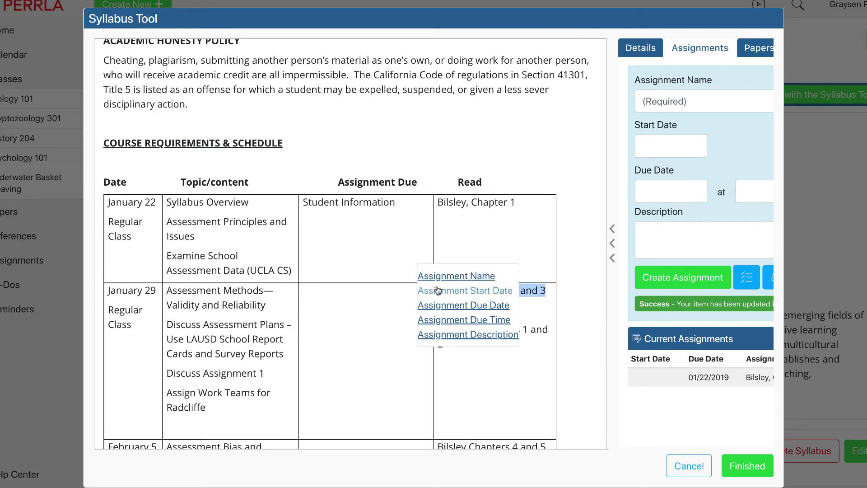
pyautogui.click(466, 276)
pyautogui.moveTo(156, 292); pyautogui.dragTo(117, 291)
pyautogui.click(131, 314)
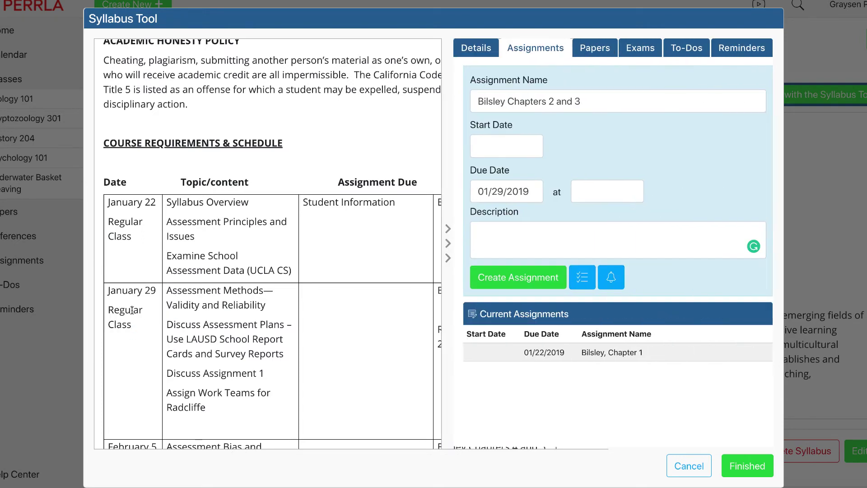
pyautogui.click(682, 277)
# - Create the Radcliffe Chapters 1 and 2 assignment due January 29
pyautogui.click(448, 243)
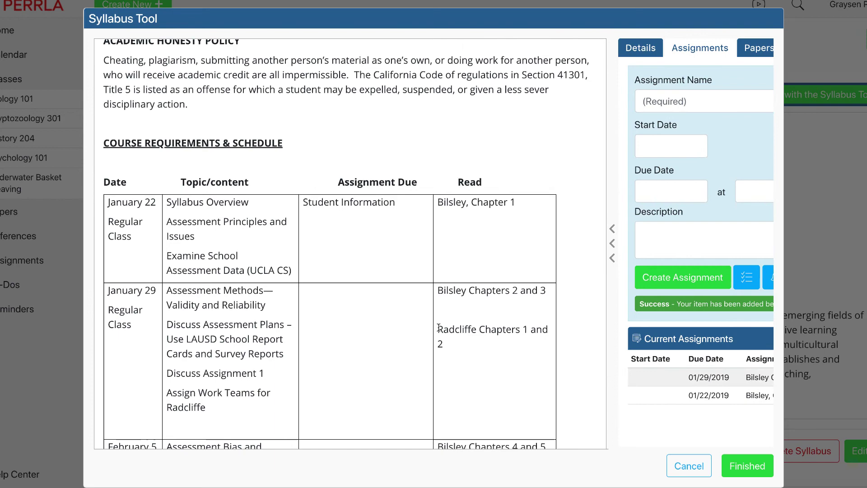
pyautogui.moveTo(438, 329); pyautogui.dragTo(445, 344)
pyautogui.click(472, 333)
pyautogui.click(448, 243)
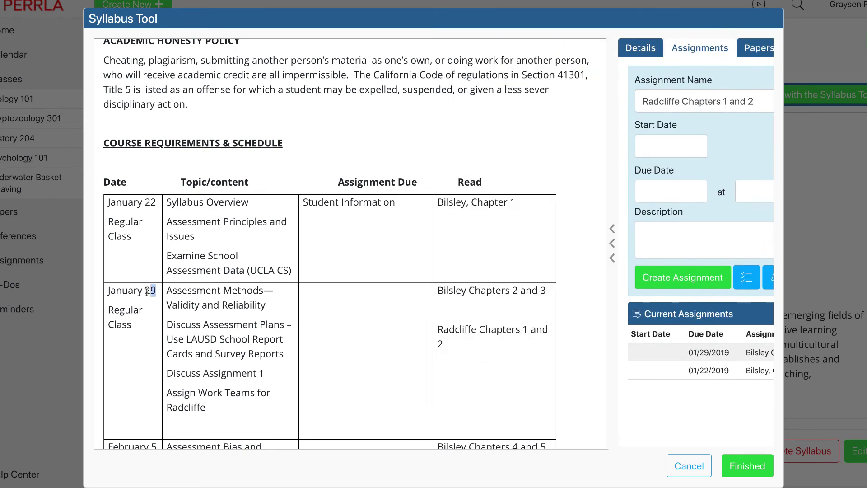
pyautogui.moveTo(156, 290); pyautogui.dragTo(108, 291)
pyautogui.click(131, 310)
pyautogui.click(682, 277)
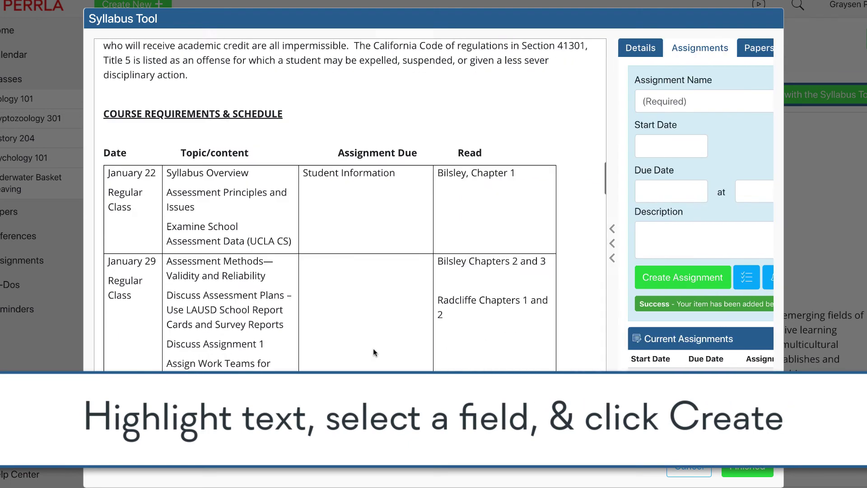
# - Create the Bilsley Chapters 4 and 5 assignment due February 5
pyautogui.scroll(-5, 373, 348)
pyautogui.moveTo(547, 265); pyautogui.dragTo(436, 270)
pyautogui.click(452, 258)
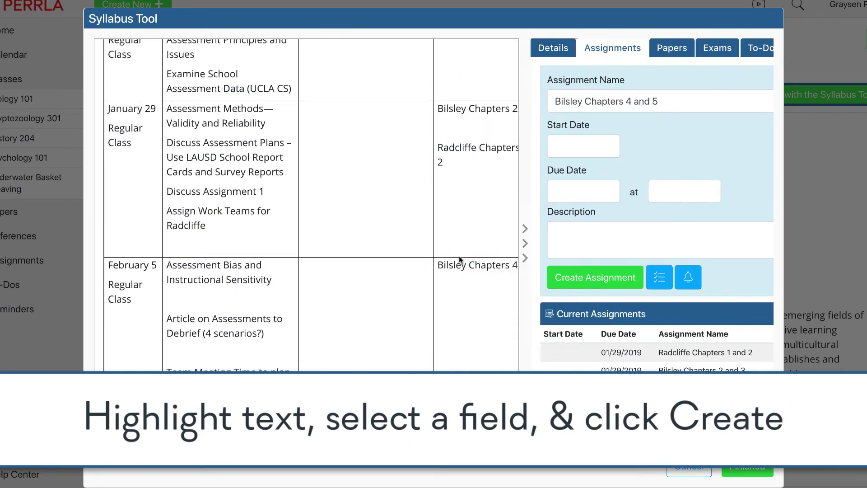
pyautogui.moveTo(157, 266); pyautogui.dragTo(108, 266)
pyautogui.click(144, 288)
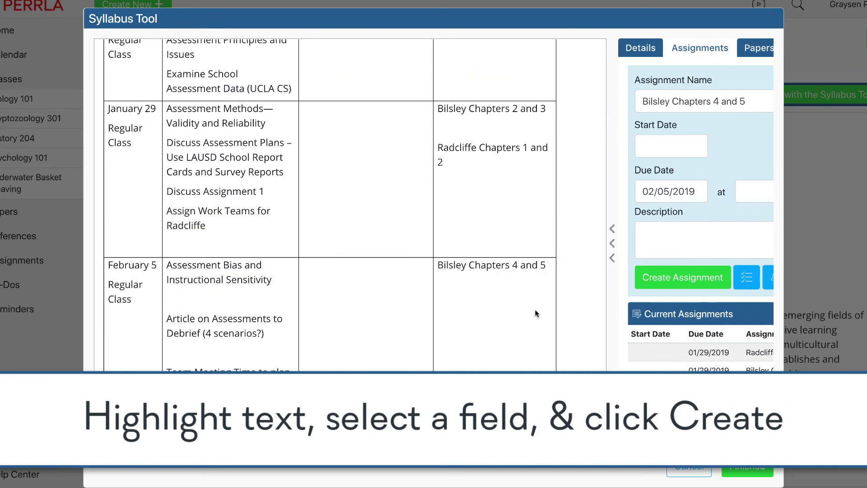
pyautogui.click(565, 278)
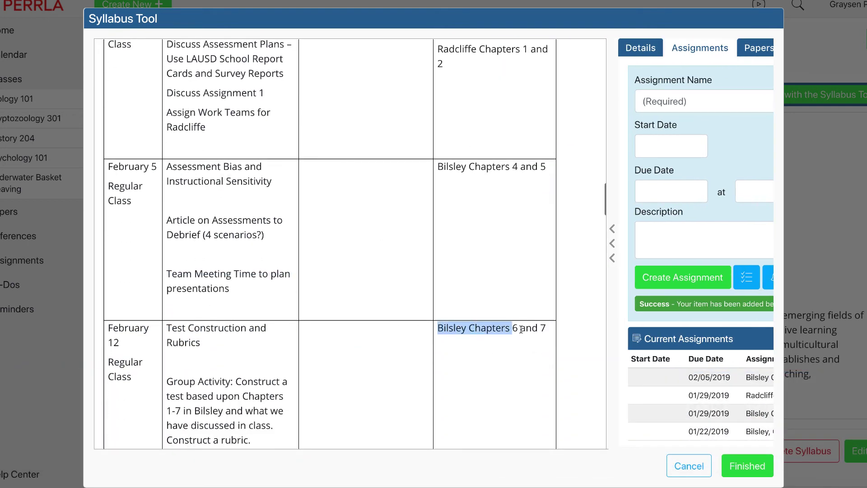
# - Fill a new assignment with the Bilsley Chapters 6 and 7 reading due February 12
pyautogui.moveTo(419, 327); pyautogui.dragTo(546, 327)
pyautogui.click(559, 320)
pyautogui.moveTo(141, 341); pyautogui.dragTo(108, 328)
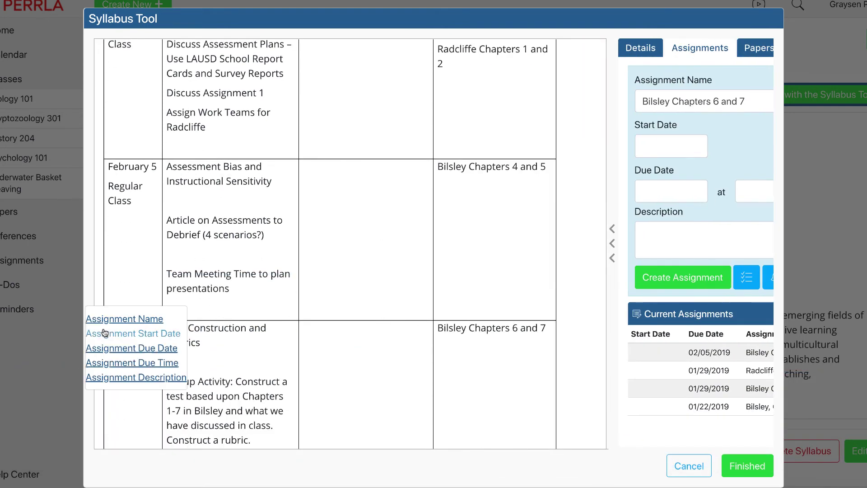
pyautogui.click(131, 348)
pyautogui.scroll(-5, 361, 271)
# - Create the Bilsley Chapters 6–7 assignment and Submit Assignment 2 paper, then finish the import
pyautogui.click(642, 278)
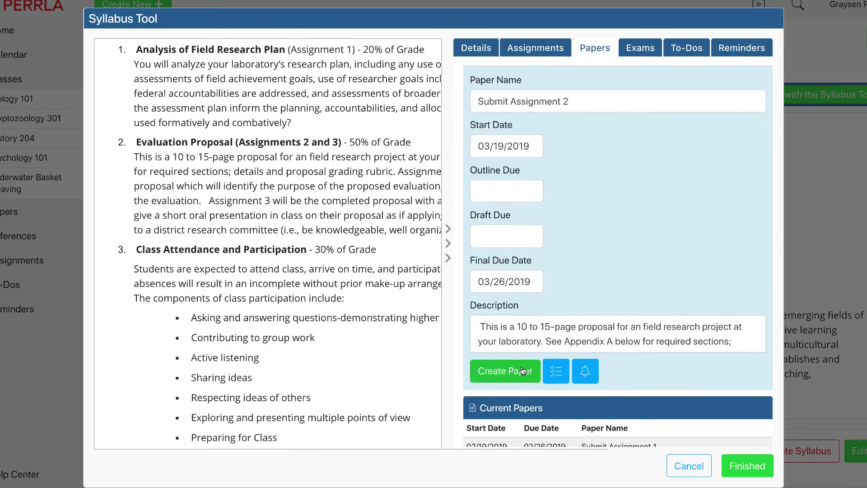
pyautogui.click(519, 371)
pyautogui.scroll(-2, 521, 369)
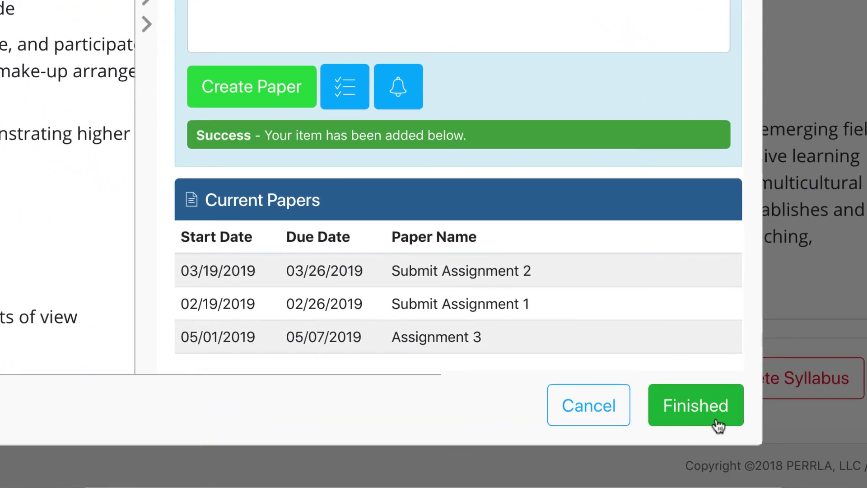
pyautogui.click(716, 421)
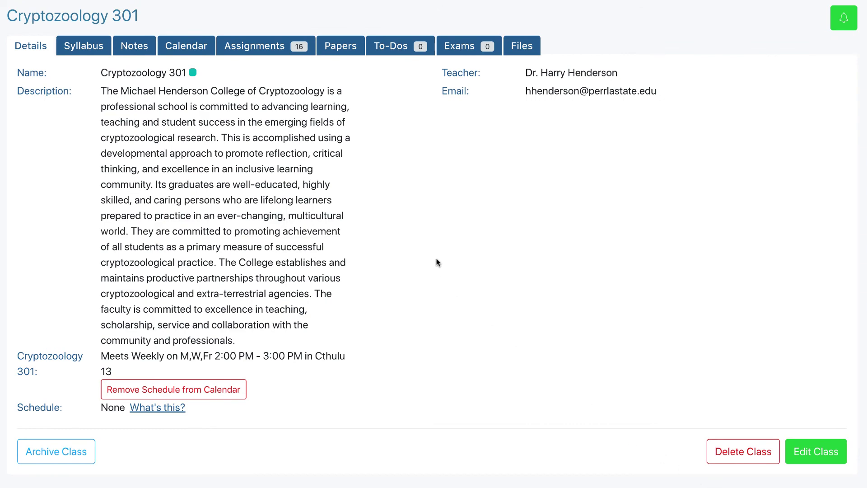
# - Check Cryptozoology 301's Assignments and Papers lists, then return to its Syllabus
pyautogui.click(272, 48)
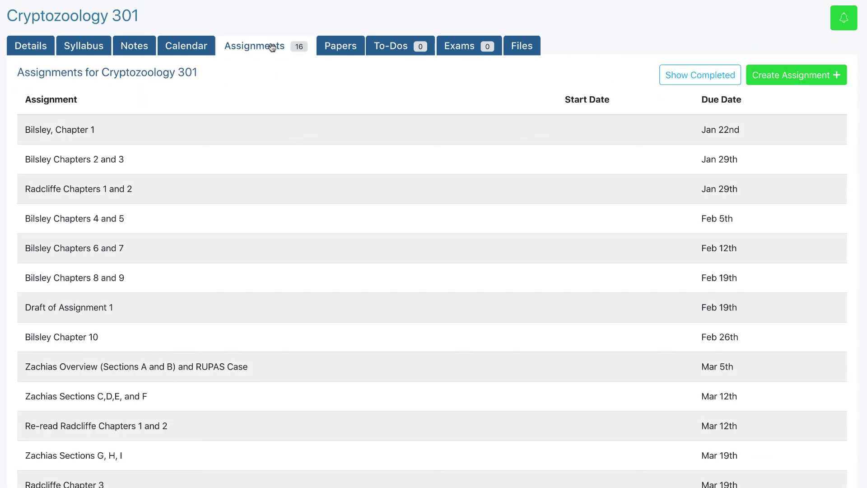
pyautogui.click(346, 50)
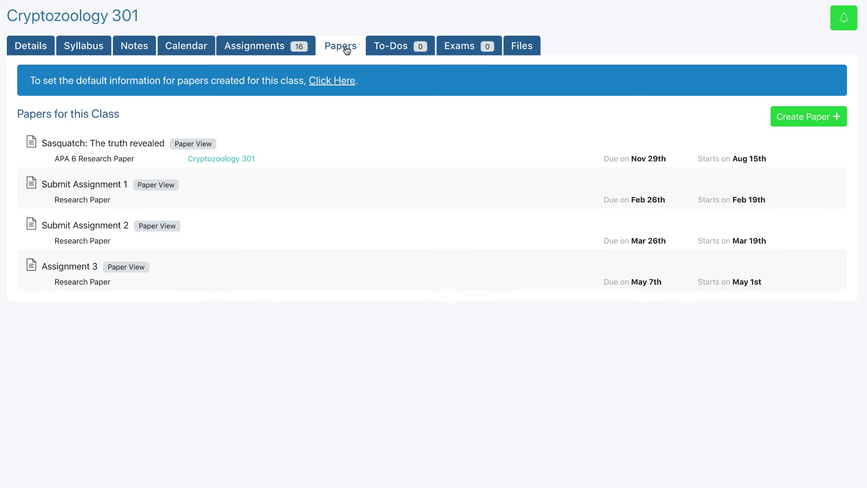
pyautogui.click(98, 54)
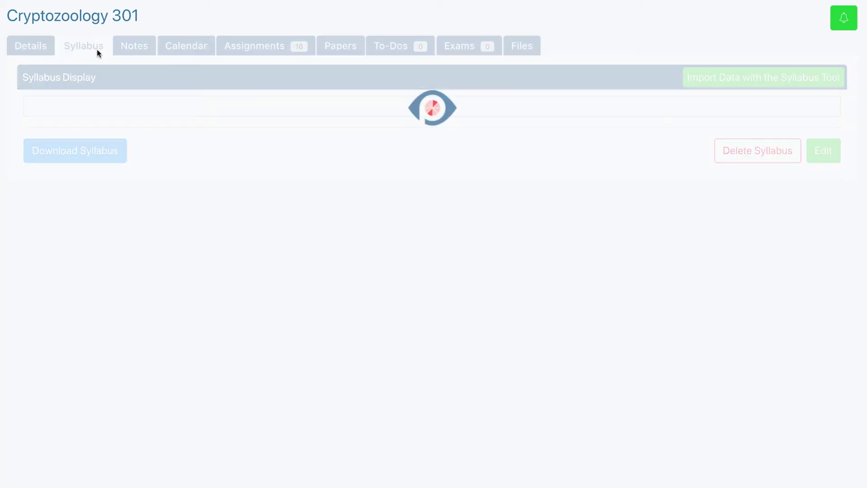